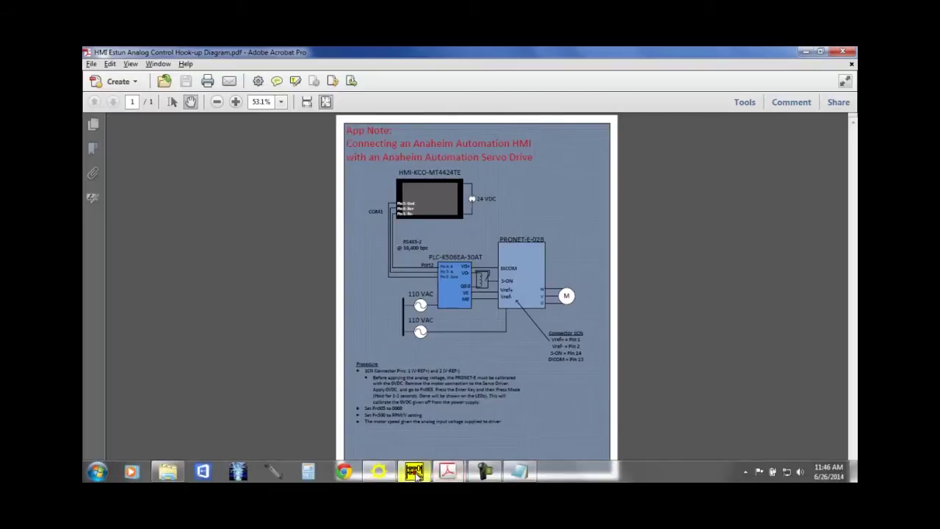
Check the Port0 and Port2 baud rates in KincoBuilder's PLC hardware configuration
{"action": "left_click", "coordinate": [416, 474]}
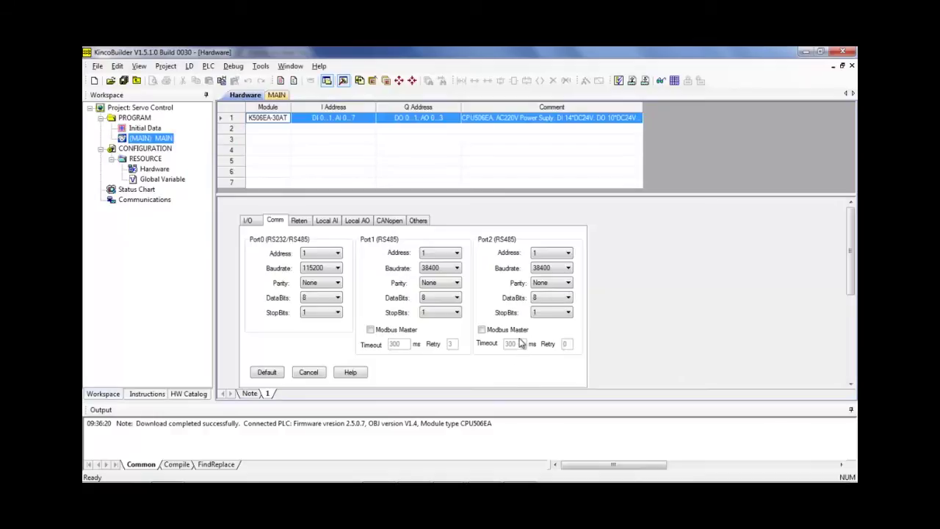
{"action": "left_click", "coordinate": [157, 170]}
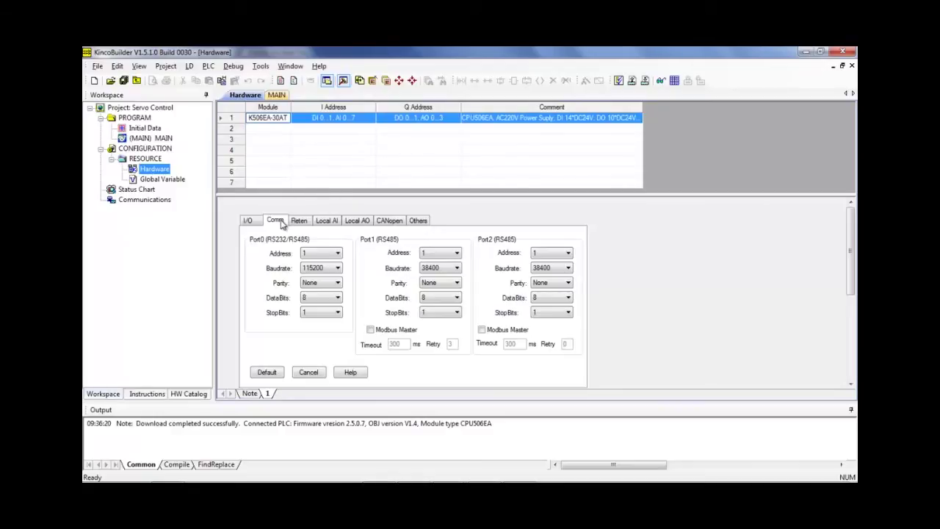
{"action": "left_click", "coordinate": [319, 270]}
{"action": "left_click", "coordinate": [545, 268]}
Set analog output Channel 0 to the [0,10]V range and save the project
{"action": "left_click", "coordinate": [359, 221]}
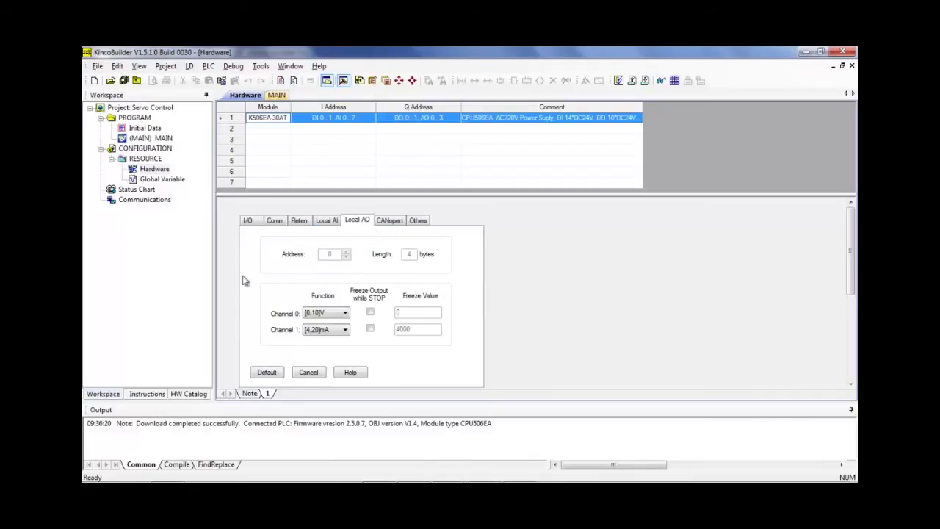
{"action": "left_click", "coordinate": [311, 314]}
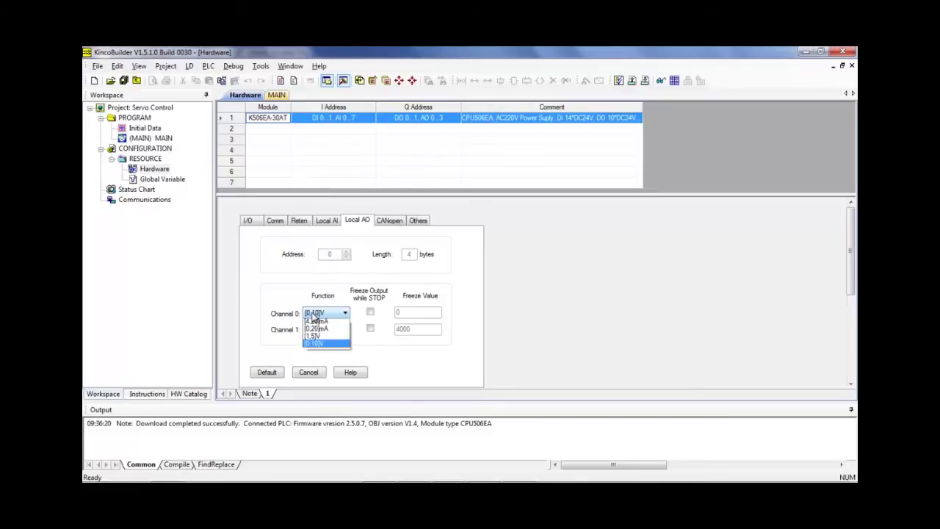
{"action": "left_click", "coordinate": [319, 345]}
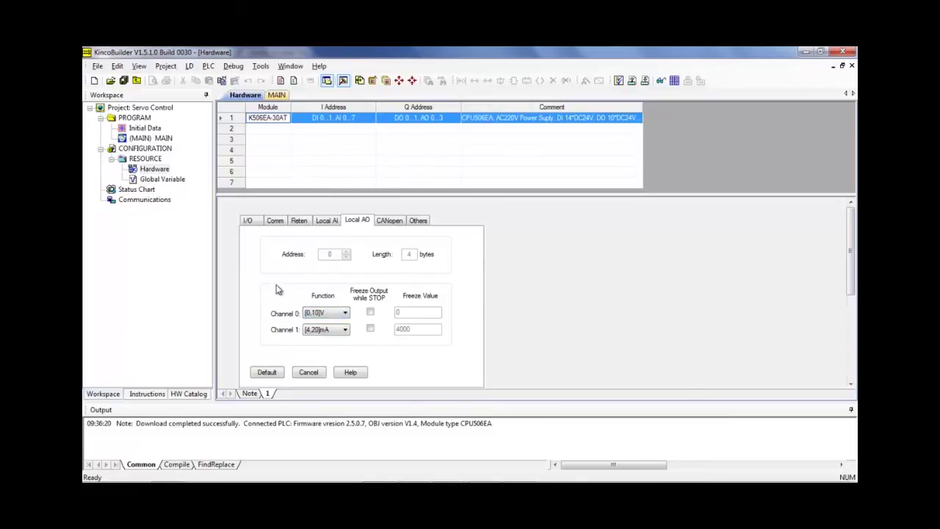
{"action": "left_click", "coordinate": [125, 81]}
Auto-detect the connected PLC in Communications, accept the settings, and return to the MAIN program
{"action": "left_click", "coordinate": [261, 66]}
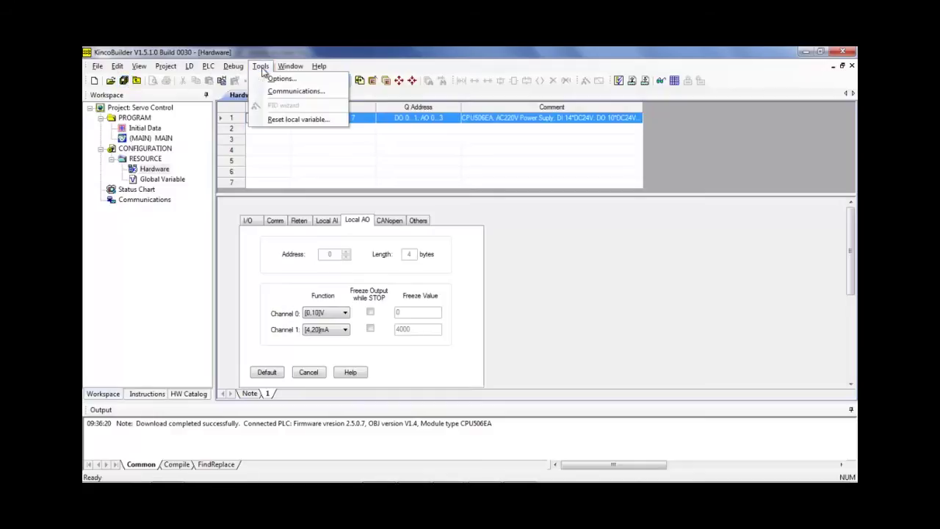
{"action": "left_click", "coordinate": [272, 91]}
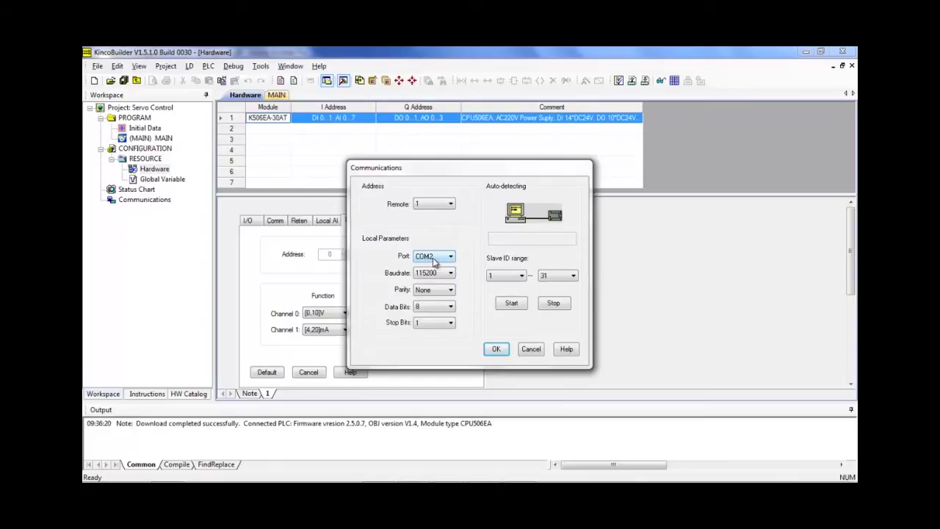
{"action": "left_click", "coordinate": [512, 304]}
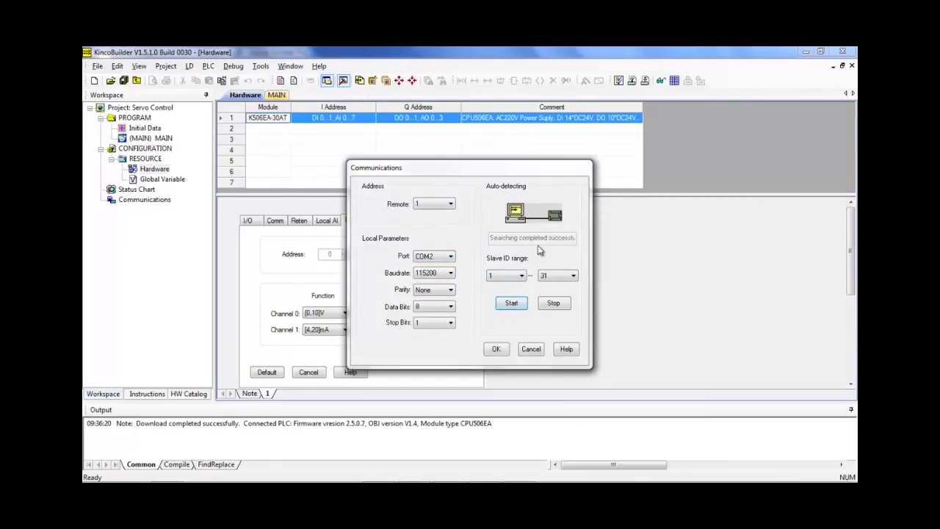
{"action": "left_click", "coordinate": [497, 350]}
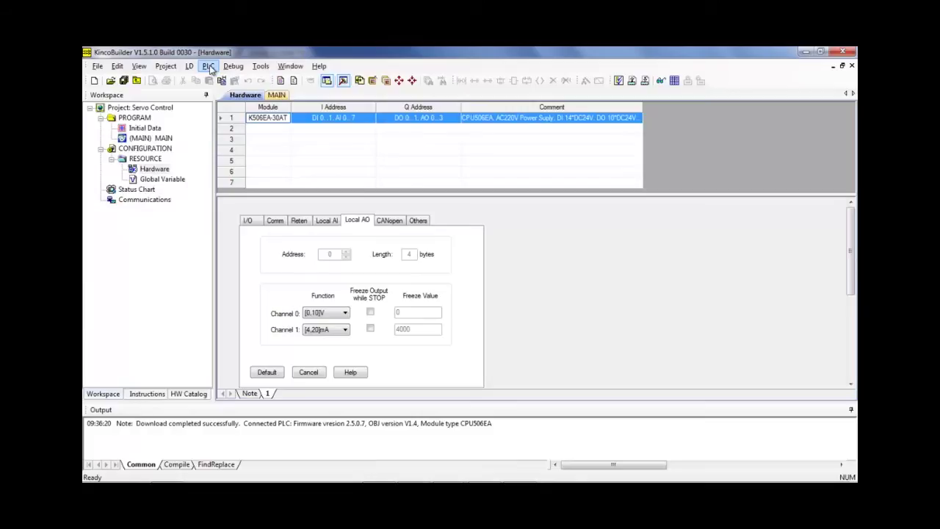
{"action": "left_click", "coordinate": [276, 96]}
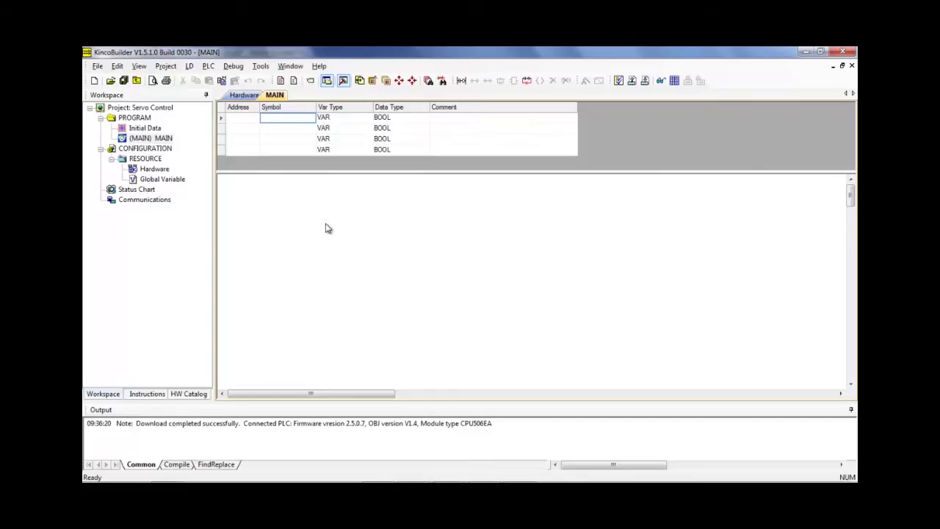
Compile the Servo Control project and download it to the PLC, allowing the PLC to stop
{"action": "left_click", "coordinate": [209, 68]}
{"action": "left_click", "coordinate": [229, 91]}
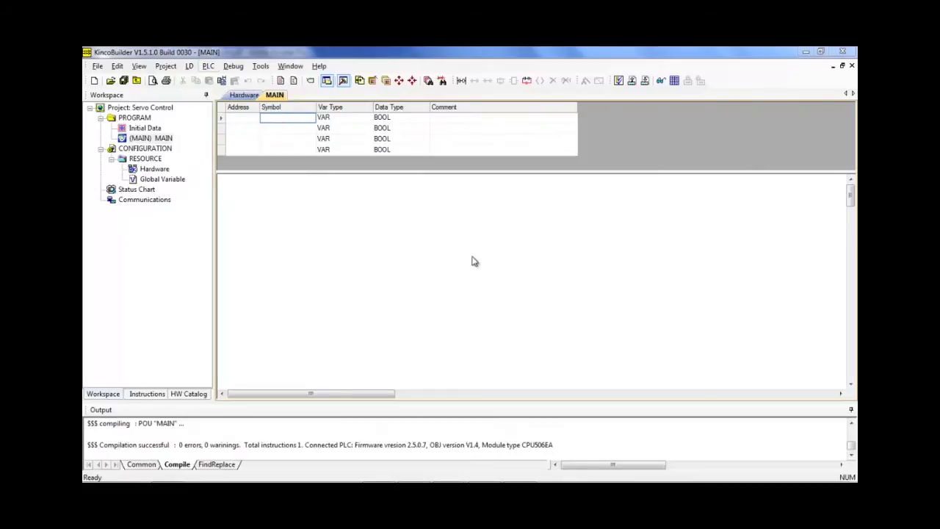
{"action": "left_click", "coordinate": [580, 221]}
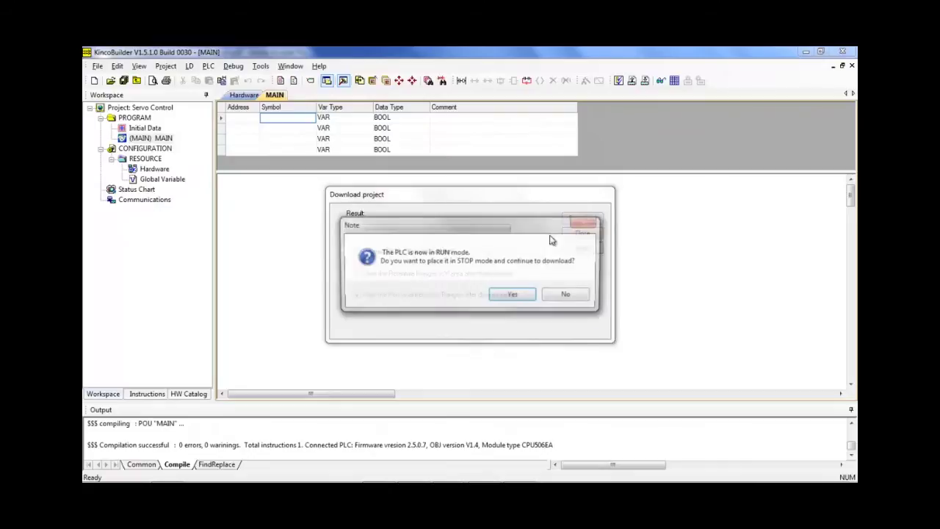
{"action": "left_click", "coordinate": [514, 295]}
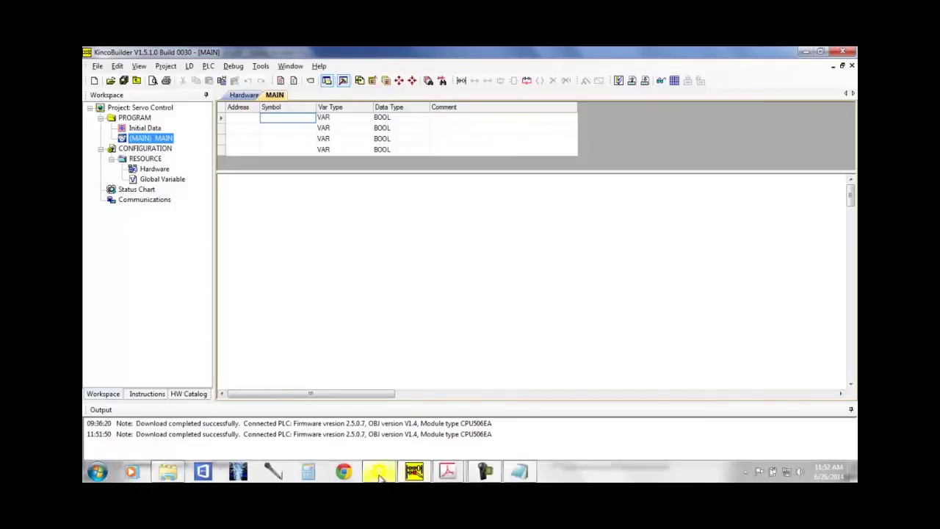
Switch to HMIware's Servo Analog Speed Control screen, close the Message panel, and open the S-ON/OFF switch
{"action": "left_click", "coordinate": [378, 474]}
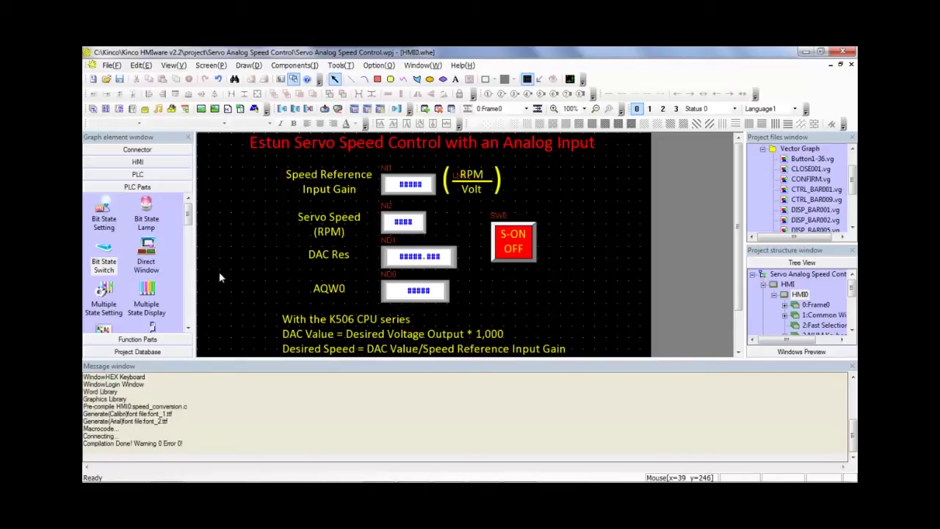
{"action": "left_click", "coordinate": [852, 365]}
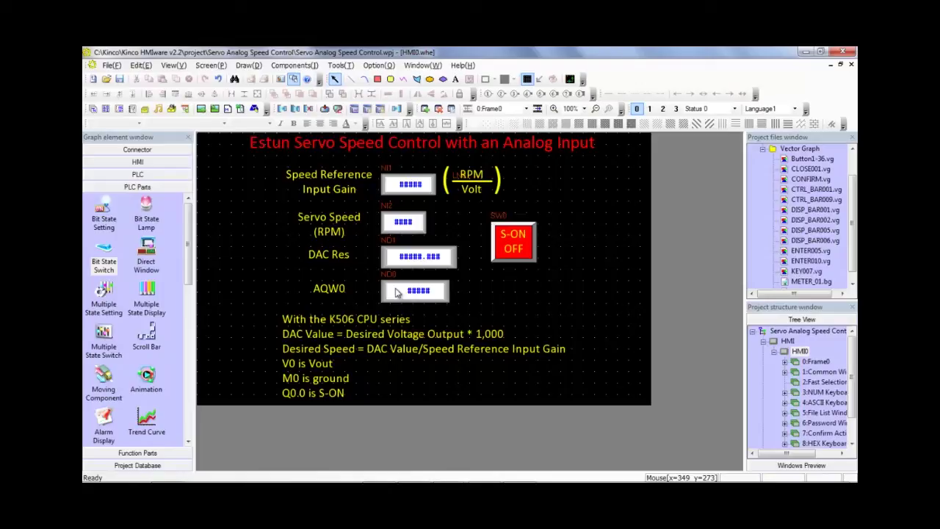
{"action": "double_click", "coordinate": [520, 247]}
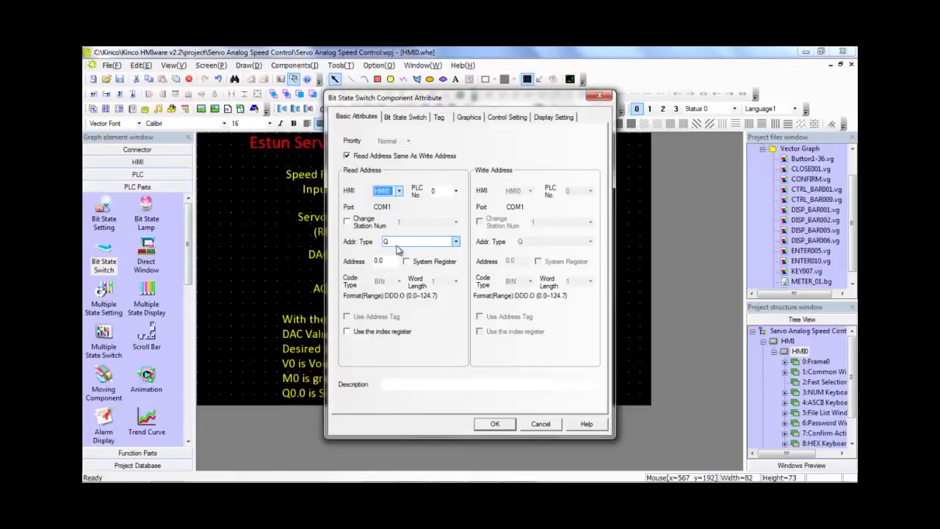
Verify the S-ON/OFF switch uses address Q 0.0 with Toggle switch type, then open the Servo Speed input
{"action": "left_click", "coordinate": [380, 260]}
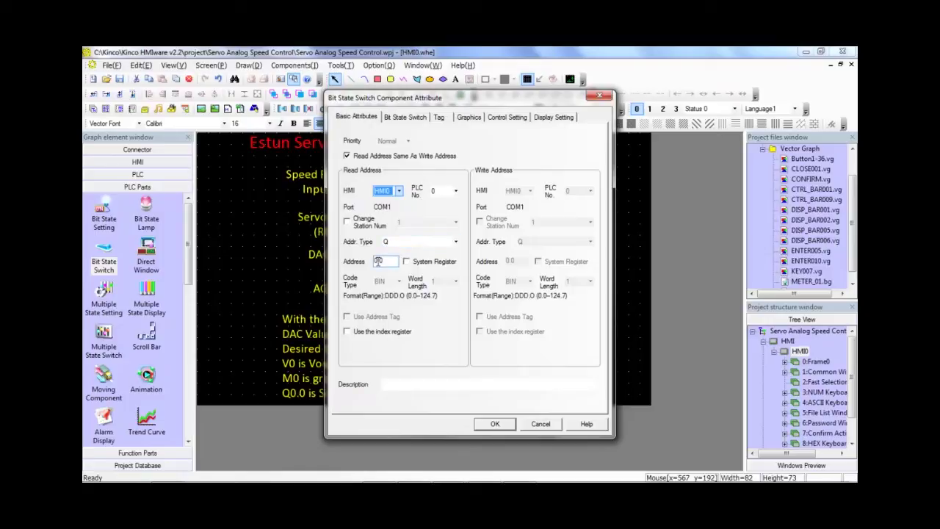
{"action": "left_click", "coordinate": [412, 118]}
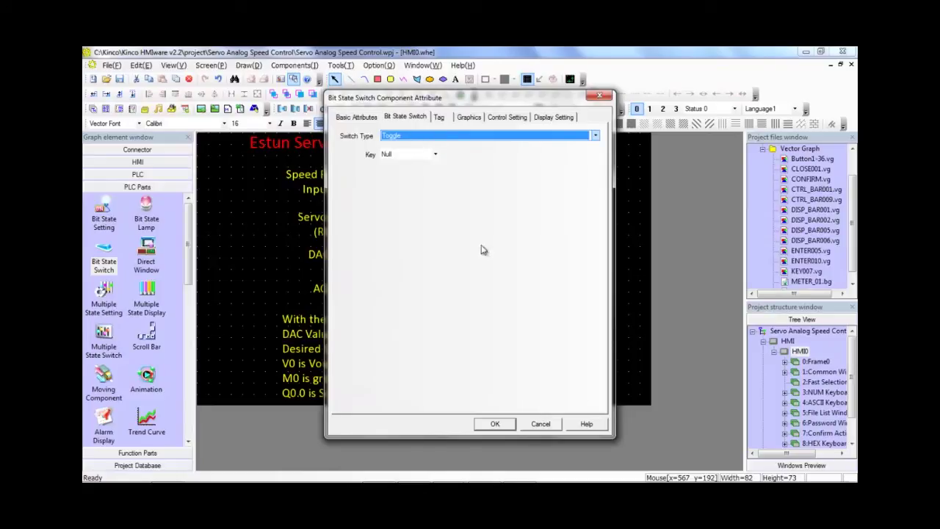
{"action": "left_click", "coordinate": [496, 424]}
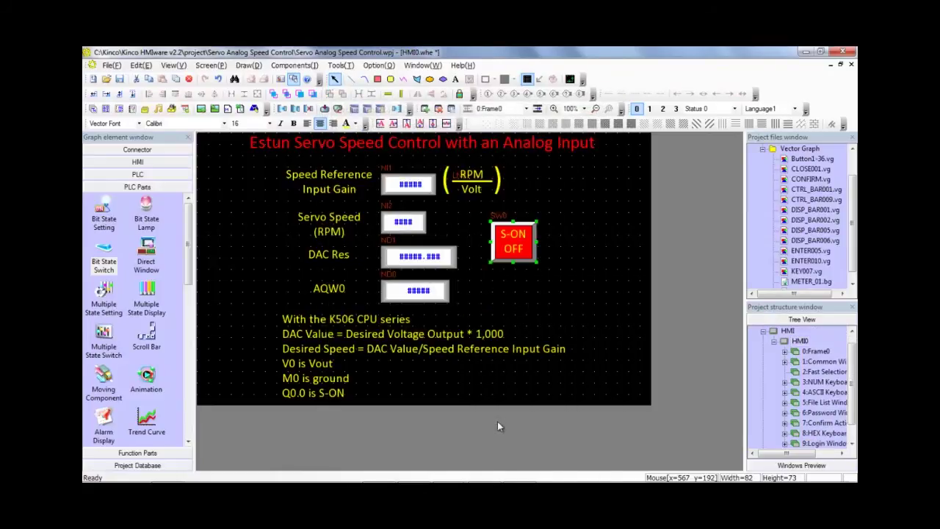
{"action": "double_click", "coordinate": [408, 220]}
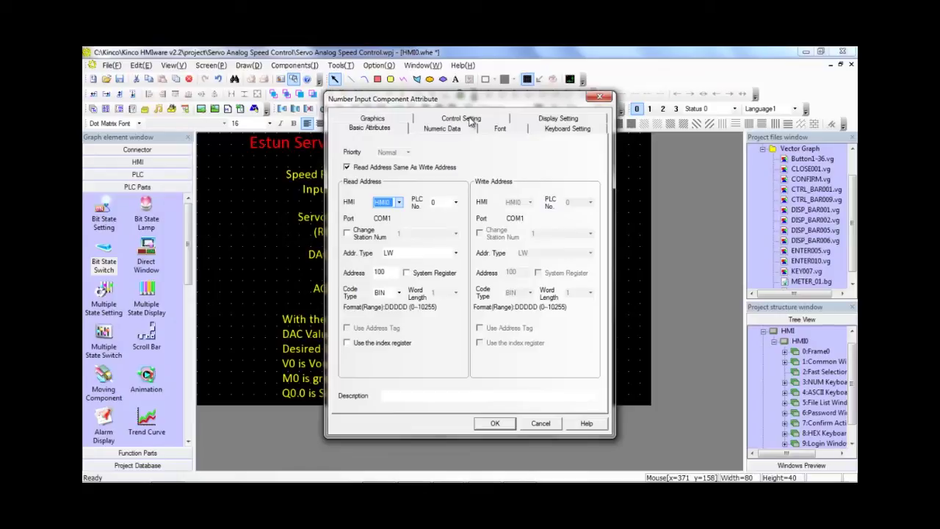
Enable the Servo Speed input's Written Notice trigger on bit LB 10 and confirm
{"action": "left_click", "coordinate": [471, 121]}
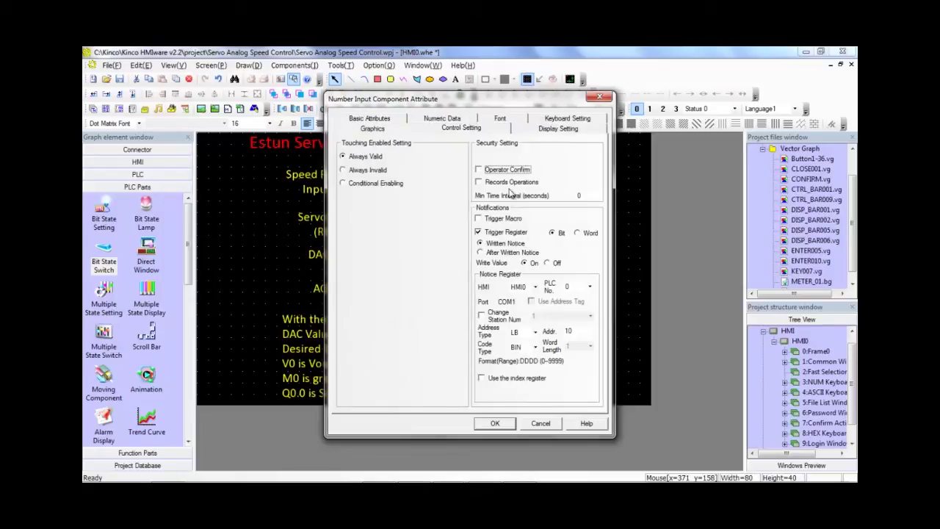
{"action": "left_click", "coordinate": [534, 332]}
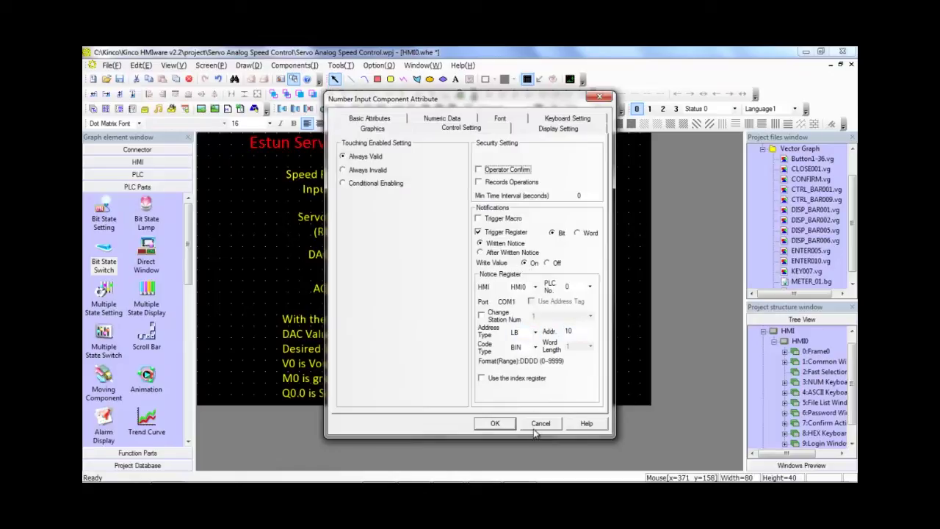
{"action": "left_click", "coordinate": [497, 424]}
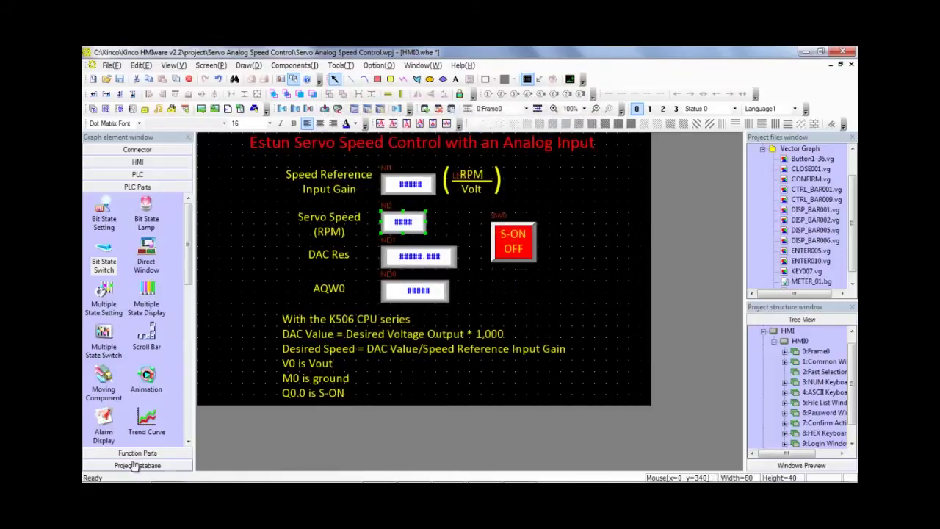
Configure the PLC Control entry on LB 10 to run the speed_conversion.c macro on OFF->ON
{"action": "left_click", "coordinate": [138, 455]}
{"action": "left_click", "coordinate": [137, 468]}
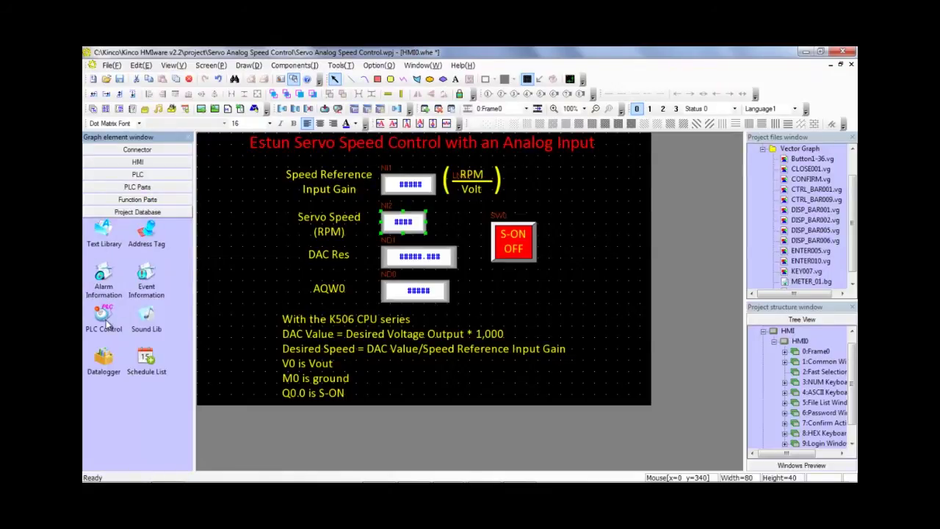
{"action": "double_click", "coordinate": [105, 316]}
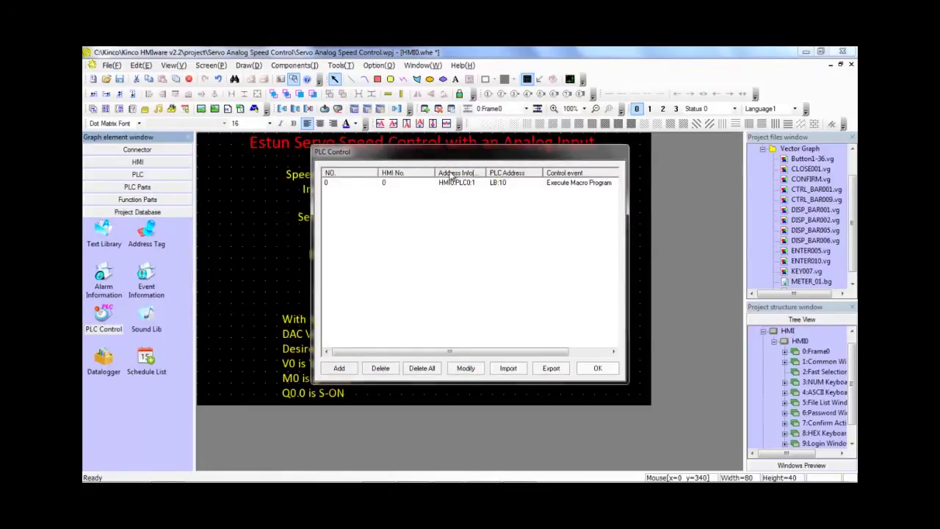
{"action": "double_click", "coordinate": [445, 183]}
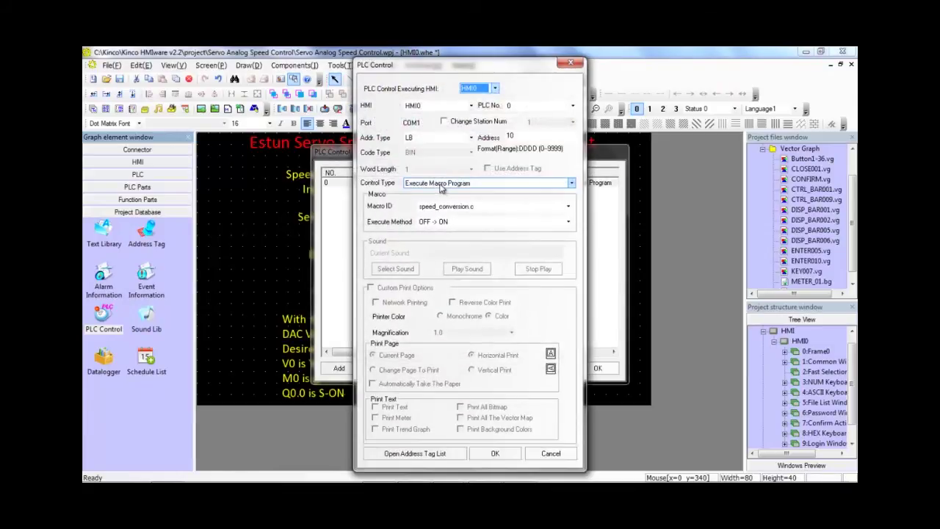
{"action": "left_click", "coordinate": [437, 207]}
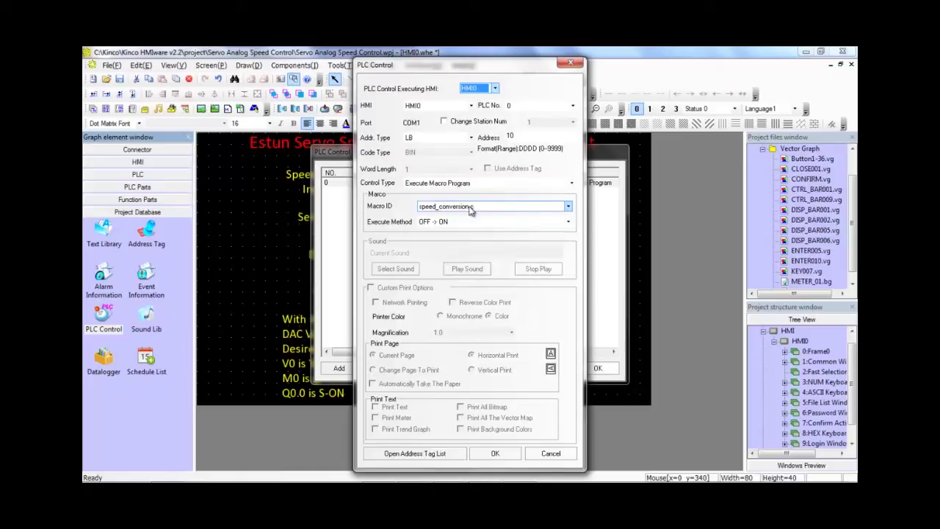
{"action": "left_click", "coordinate": [497, 453]}
{"action": "left_click", "coordinate": [589, 373]}
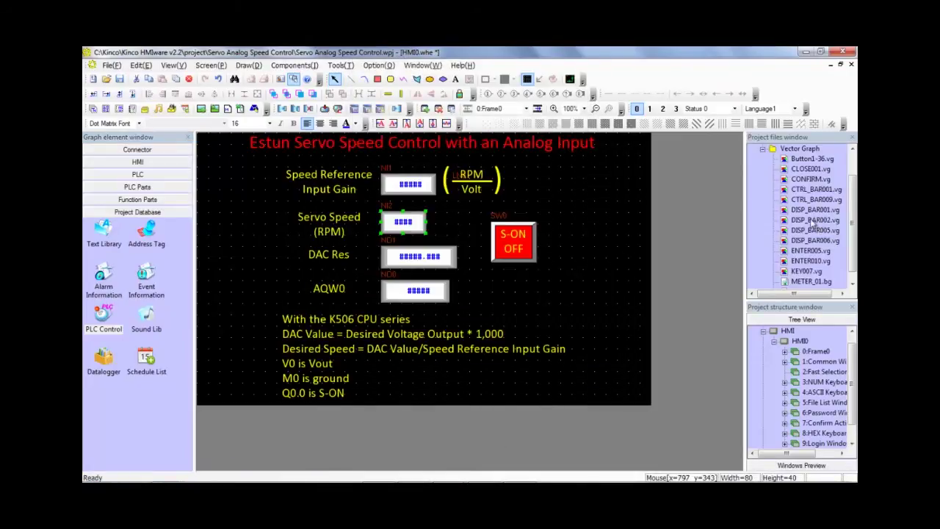
Expand HMI0.whe in Project files and open the speed_conversion macro
{"action": "scroll", "coordinate": [854, 195], "scroll_direction": "up", "scroll_amount": 4}
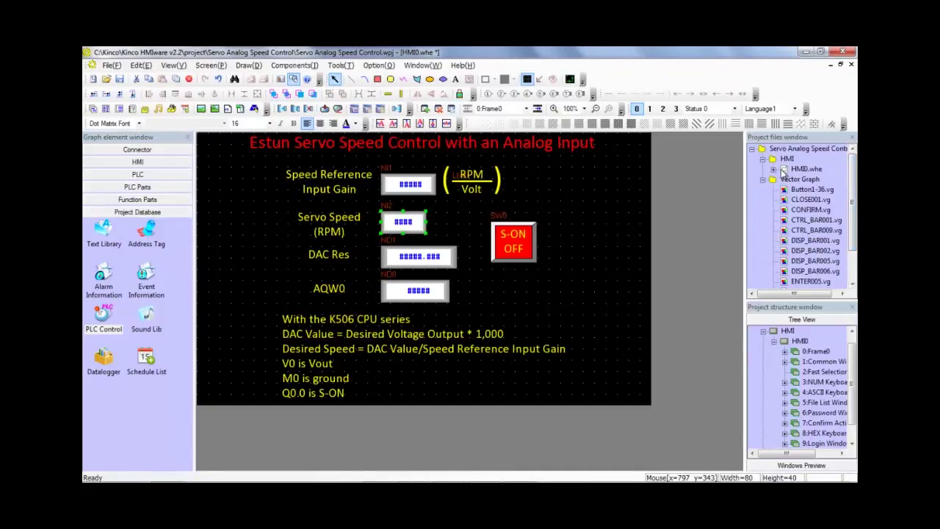
{"action": "left_click", "coordinate": [774, 170]}
{"action": "double_click", "coordinate": [804, 179]}
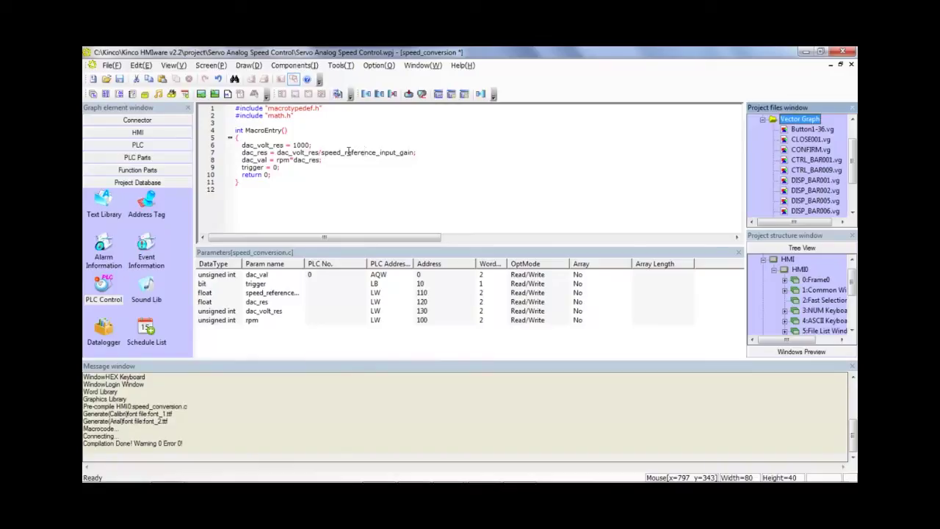
Highlight the speed_reference_input_gain variable on line 7 of the speed_conversion.c macro
{"action": "double_click", "coordinate": [348, 152]}
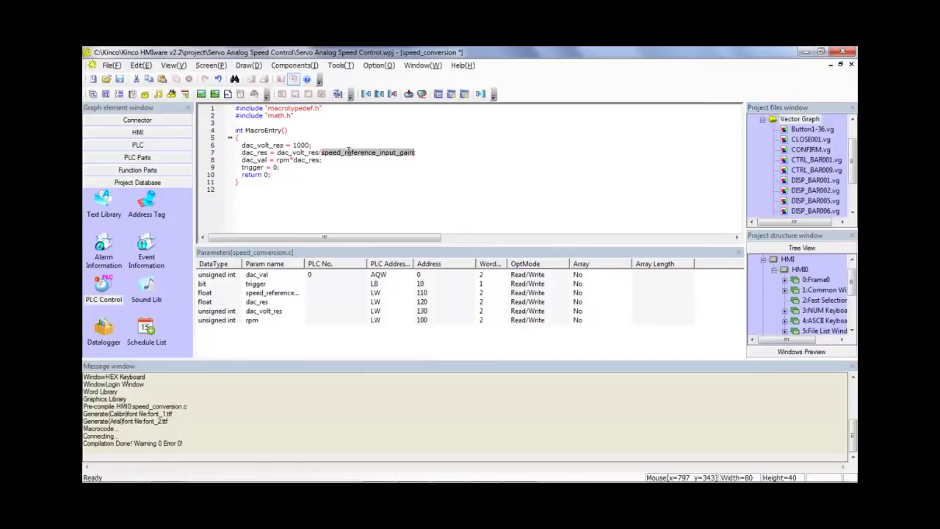
Review the dac_val calculation and its AQW0 parameter, then compile with 0 warnings and 0 errors
{"action": "left_click", "coordinate": [255, 160]}
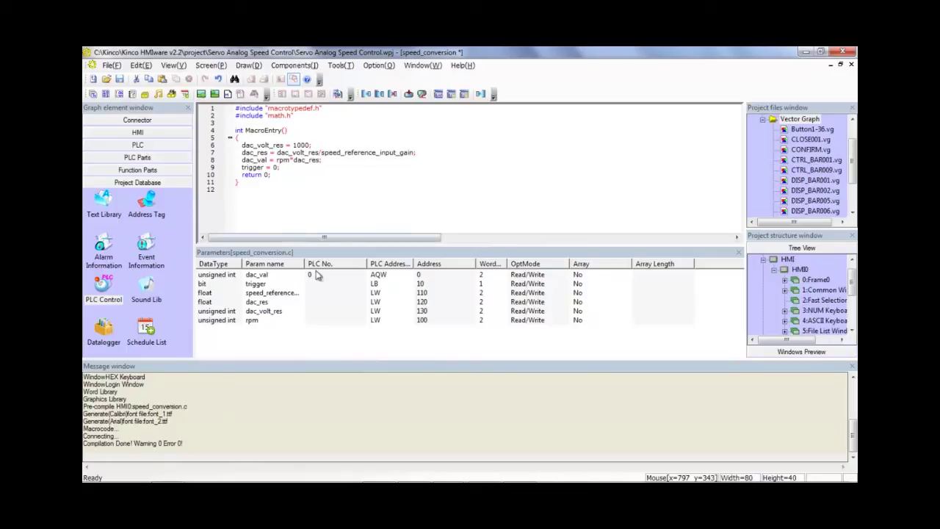
{"action": "left_click", "coordinate": [256, 277]}
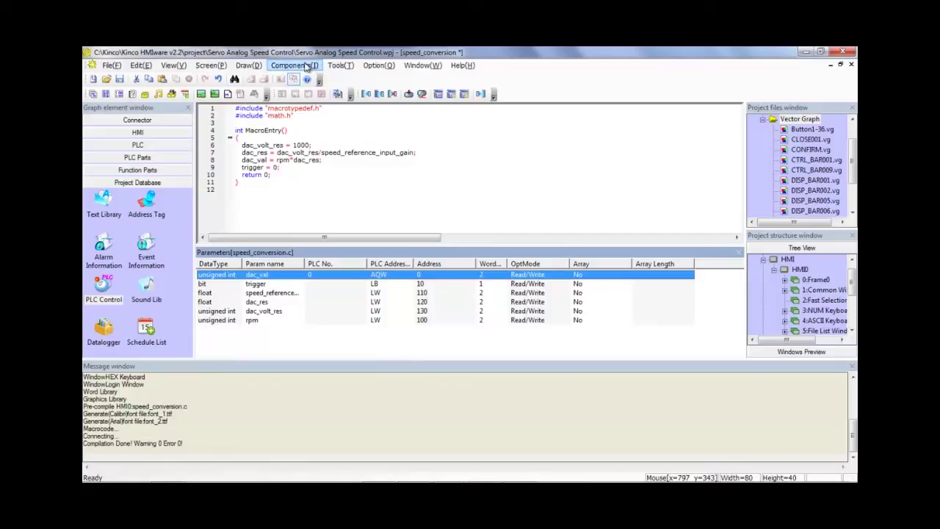
{"action": "left_click", "coordinate": [351, 67]}
{"action": "left_click", "coordinate": [358, 79]}
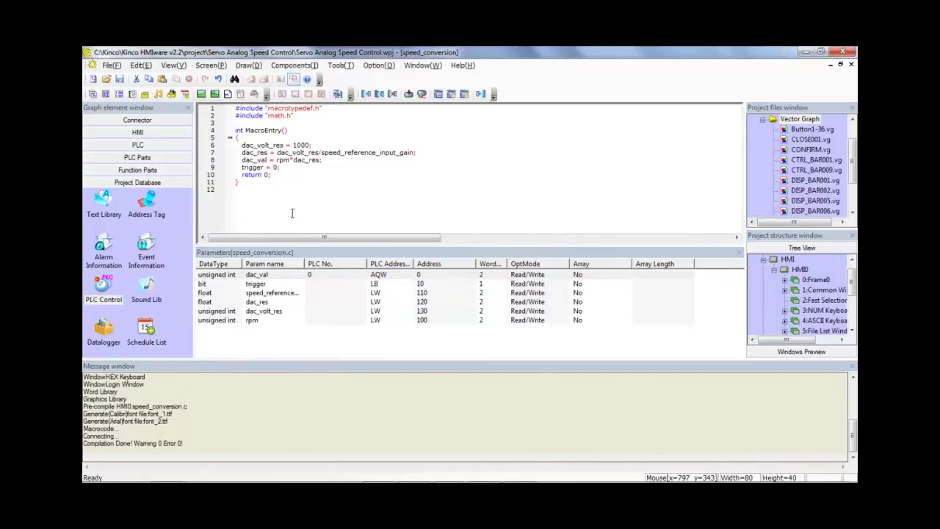
Download the compiled project to the HMI0 station and dismiss the success message
{"action": "left_click", "coordinate": [345, 66]}
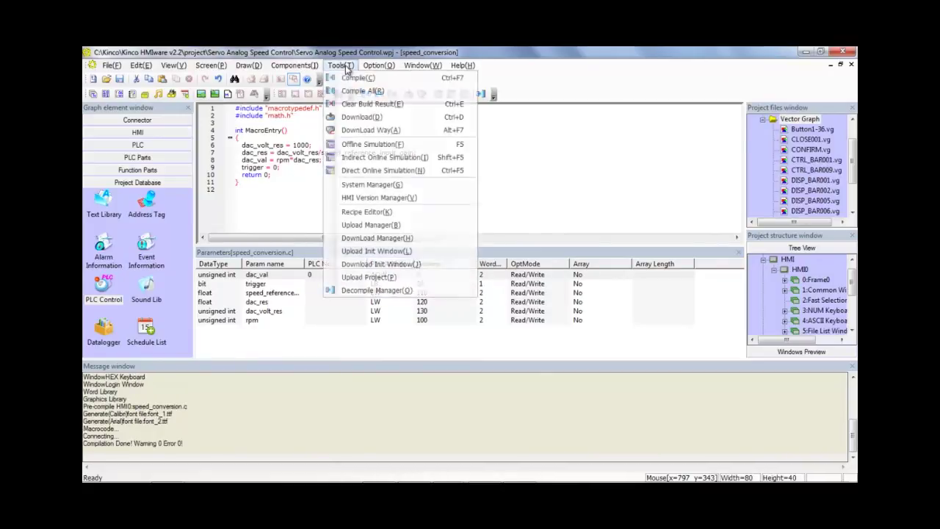
{"action": "left_click", "coordinate": [352, 118]}
{"action": "left_click", "coordinate": [587, 369]}
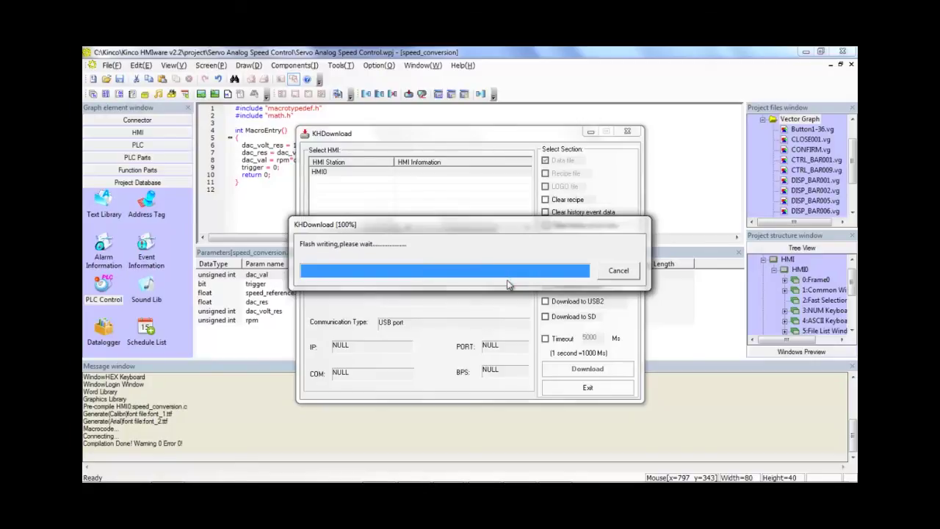
{"action": "left_click", "coordinate": [486, 278]}
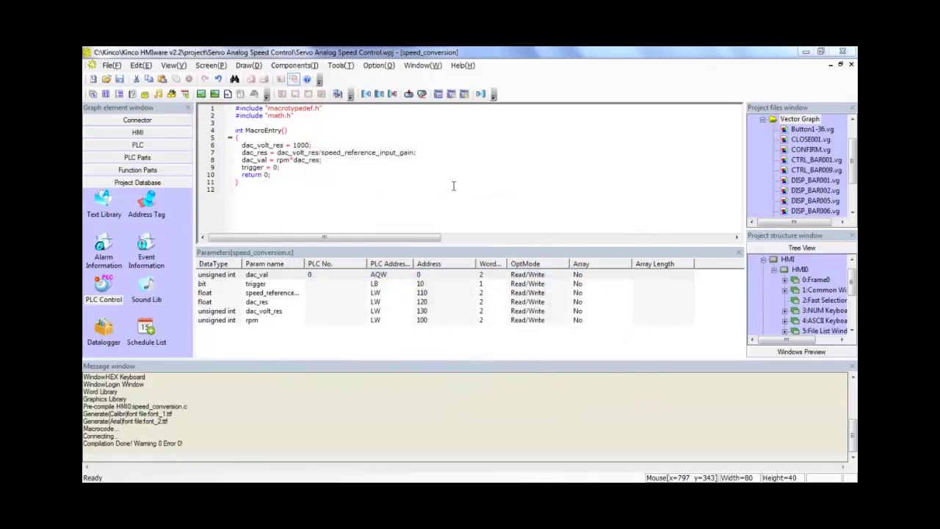
{"action": "left_click", "coordinate": [343, 66]}
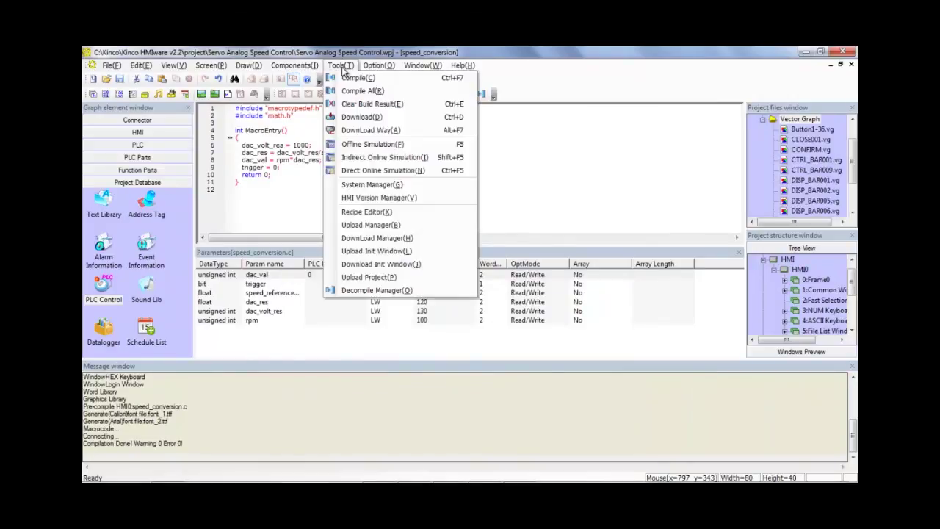
Run the offline simulator and enter 300 as Speed Reference Input Gain, giving DAC Res 3.333
{"action": "left_click", "coordinate": [347, 145]}
{"action": "left_click", "coordinate": [577, 146]}
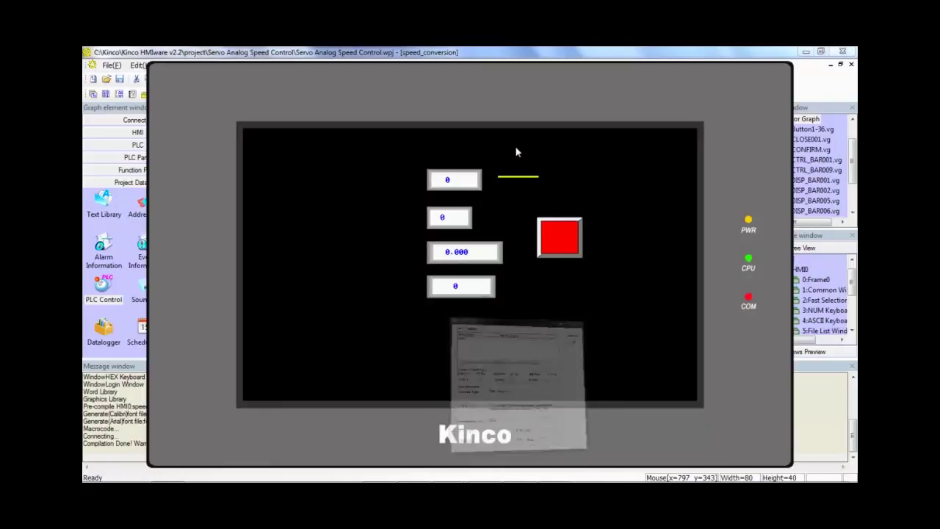
{"action": "left_click", "coordinate": [455, 180]}
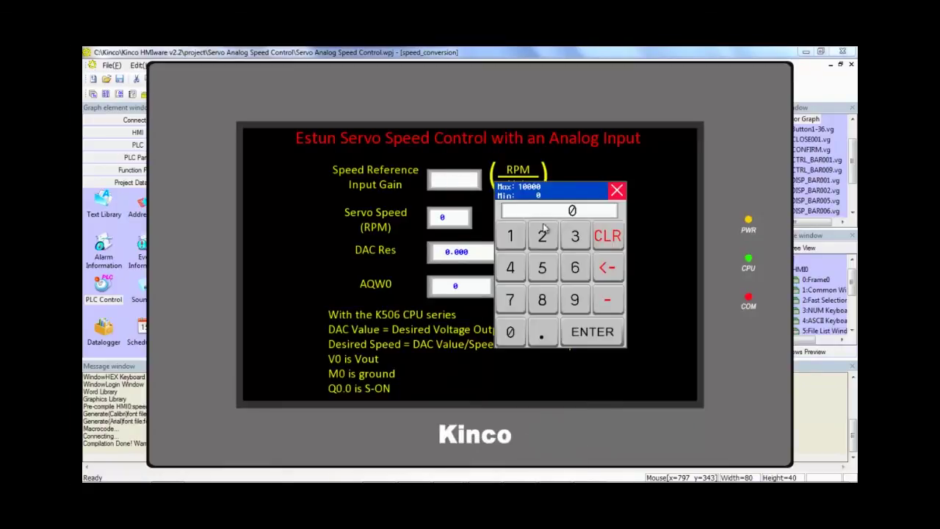
{"action": "left_click", "coordinate": [572, 236]}
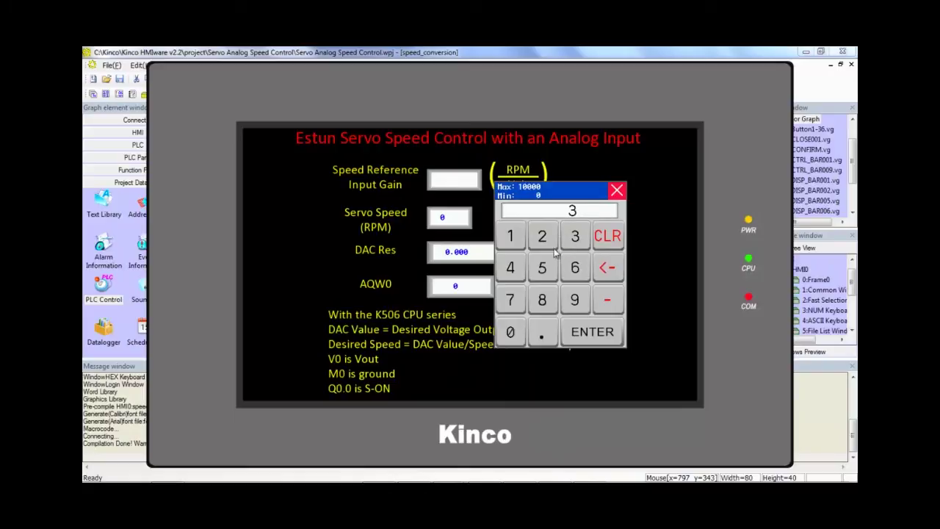
{"action": "left_click", "coordinate": [510, 332]}
{"action": "left_click", "coordinate": [511, 332]}
{"action": "left_click", "coordinate": [580, 336]}
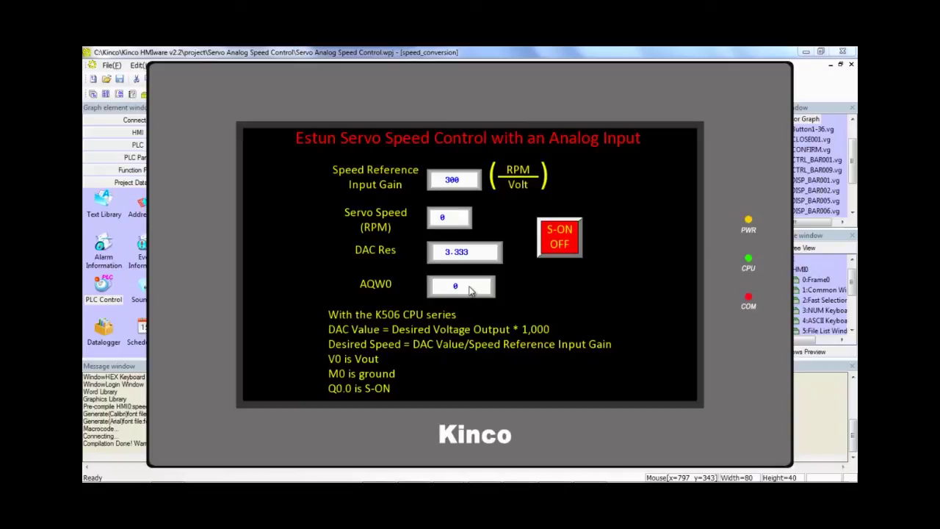
{"action": "left_click", "coordinate": [453, 223]}
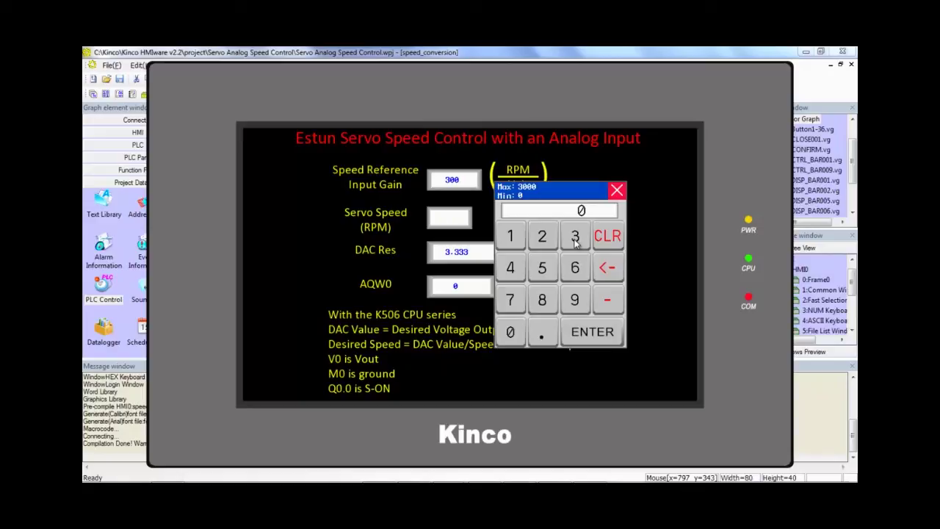
Set Servo Speed to 3000 RPM and switch S-ON on, giving AQW0 of 9999
{"action": "left_click", "coordinate": [575, 237]}
{"action": "left_click", "coordinate": [512, 330]}
{"action": "left_click", "coordinate": [513, 330]}
{"action": "left_click", "coordinate": [510, 331]}
{"action": "left_click", "coordinate": [584, 332]}
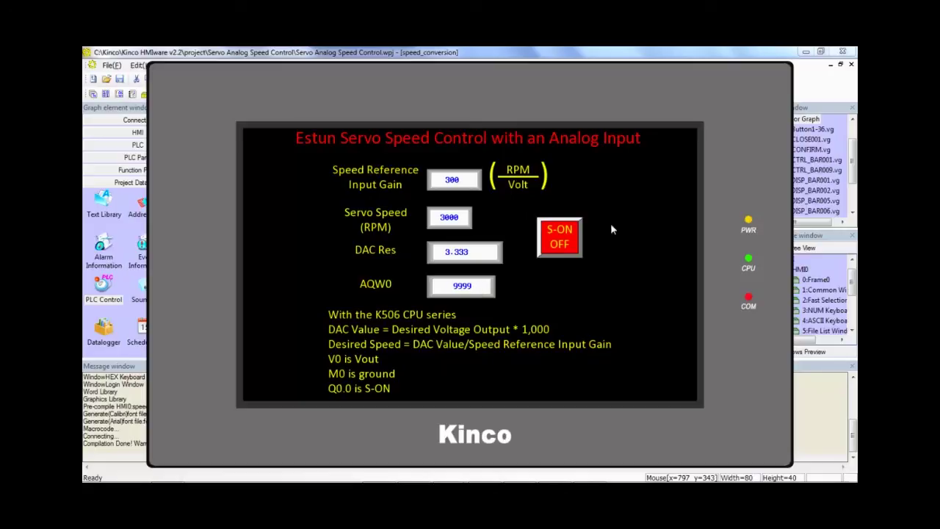
{"action": "left_click", "coordinate": [568, 242]}
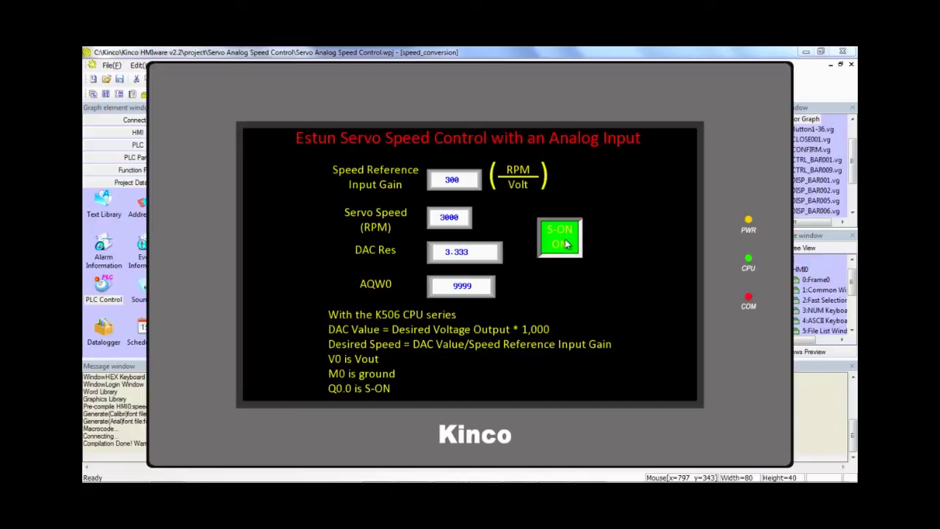
Change Servo Speed to 1000 RPM so AQW0 reads 3333
{"action": "left_click", "coordinate": [460, 223]}
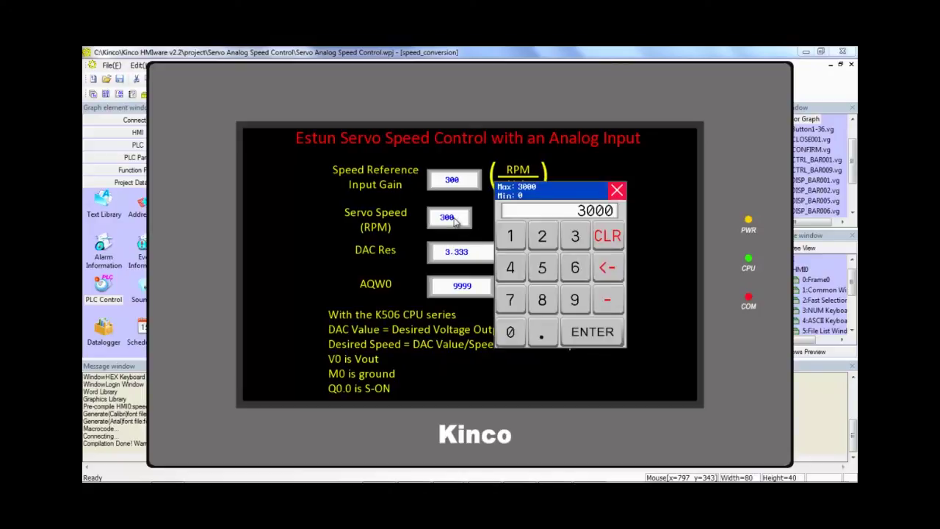
{"action": "left_click", "coordinate": [513, 236]}
{"action": "left_click", "coordinate": [510, 331]}
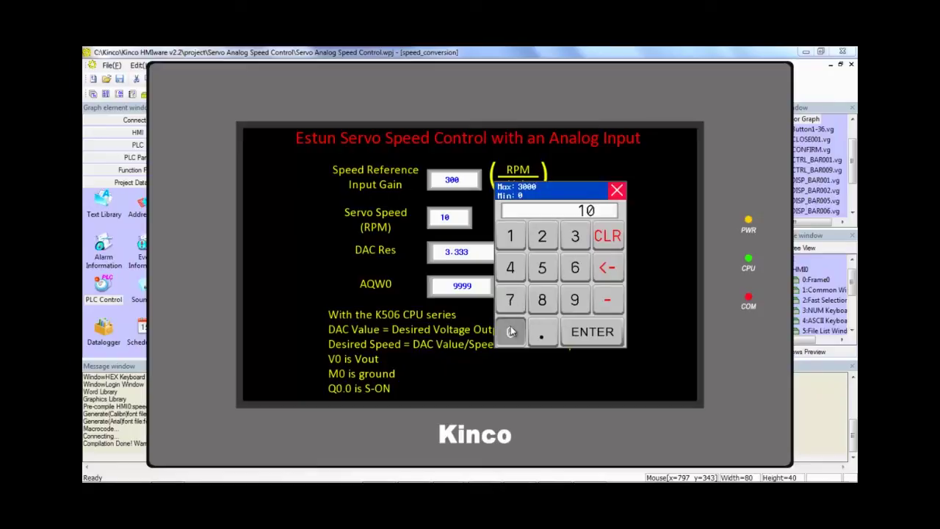
{"action": "left_click", "coordinate": [509, 331]}
{"action": "left_click", "coordinate": [510, 332]}
{"action": "left_click", "coordinate": [591, 331]}
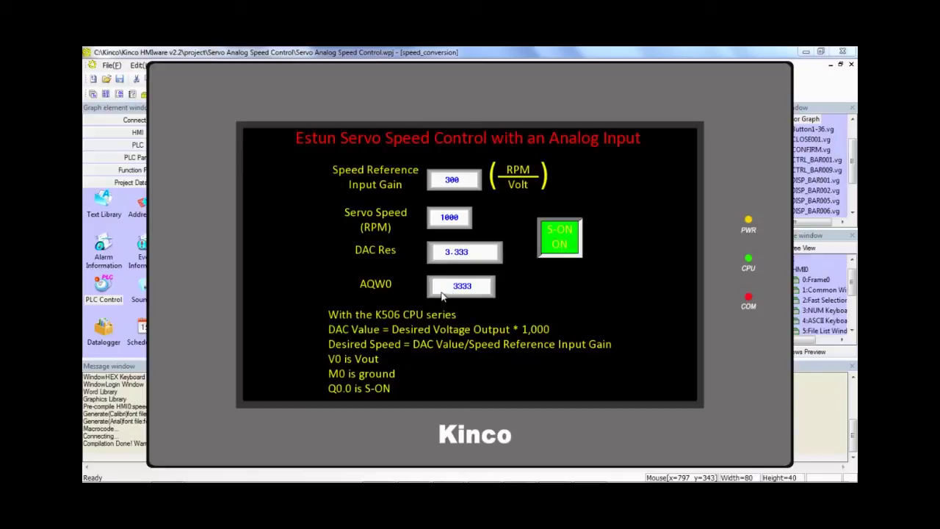
Set Servo Speed to 0 and switch S-ON off
{"action": "left_click", "coordinate": [459, 219]}
{"action": "left_click", "coordinate": [516, 332]}
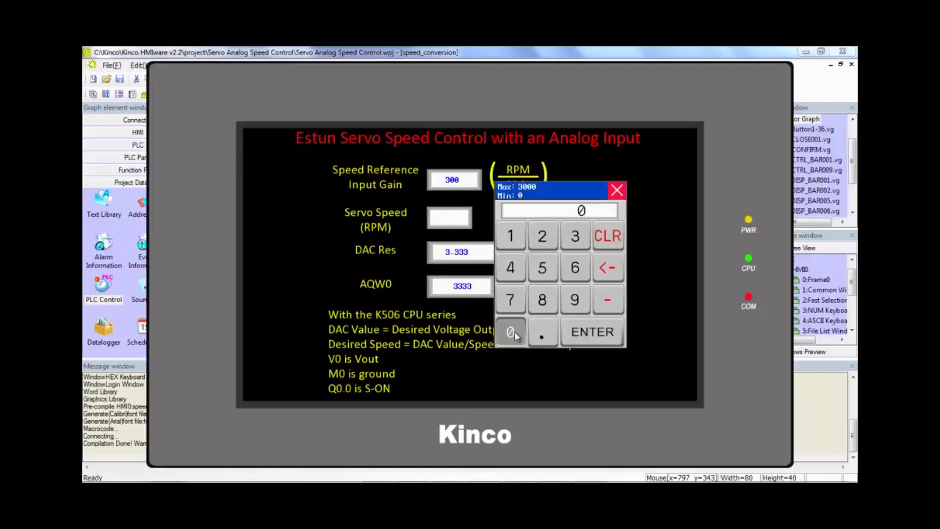
{"action": "left_click", "coordinate": [589, 334]}
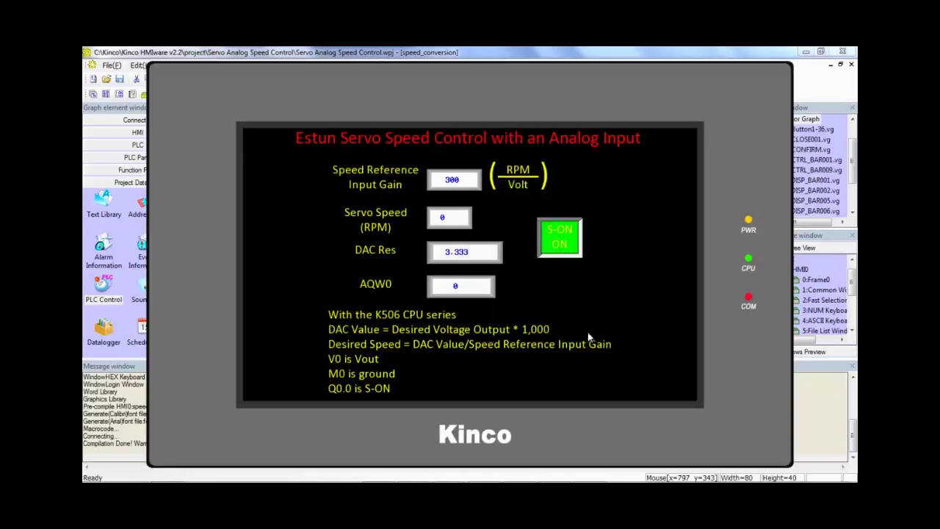
{"action": "left_click", "coordinate": [564, 241]}
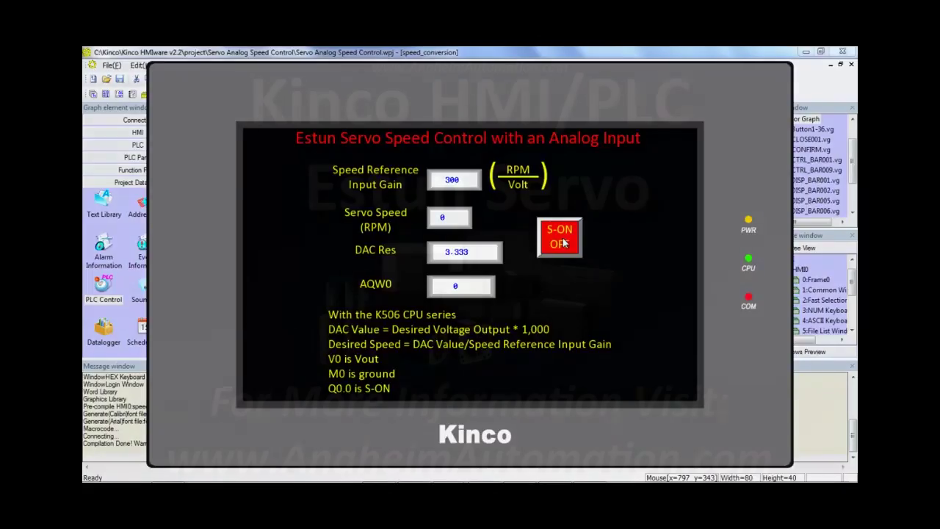